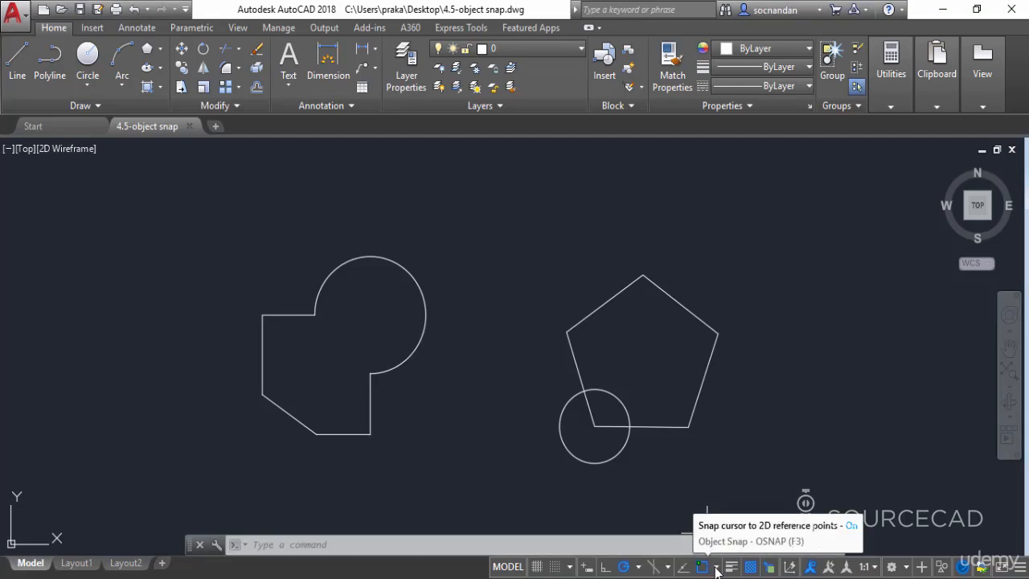
Review the list of running object snap modes and toggle object snapping off and back on
click(716, 568)
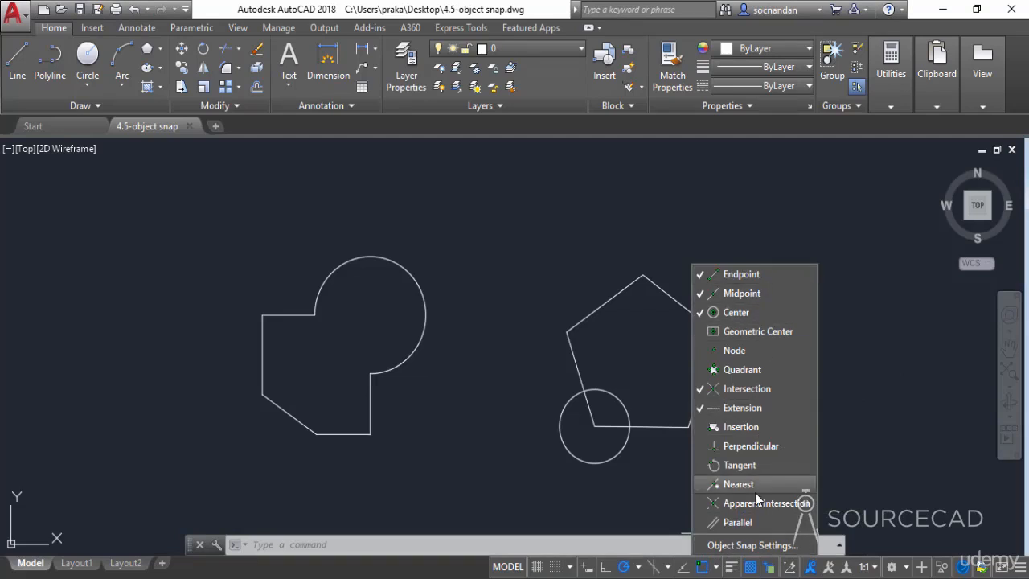
click(712, 573)
key(F3)
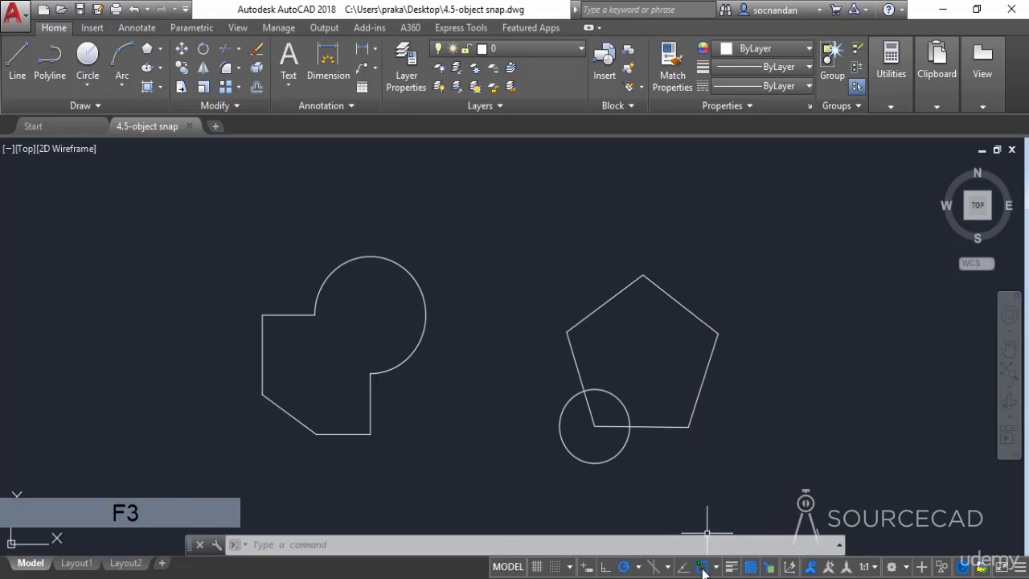
click(715, 568)
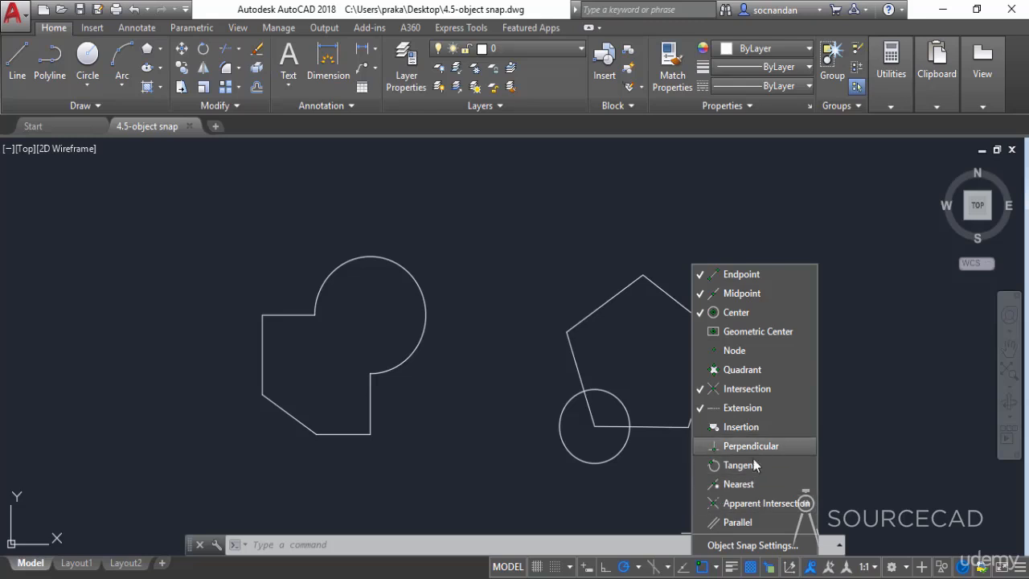
click(597, 503)
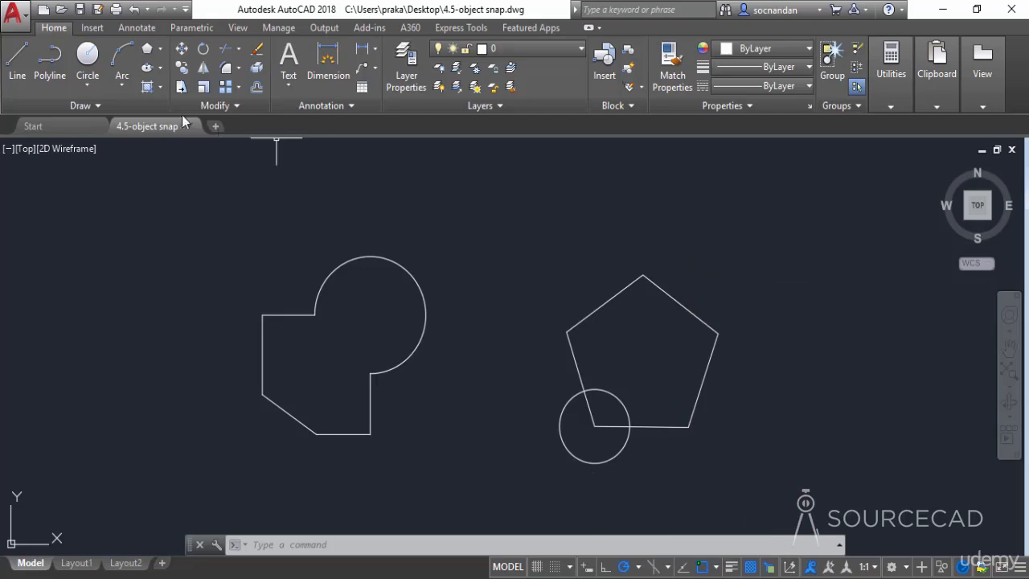
Draw a line from inside the polygon-and-arc shape to its slanted lower edge, using a one-time Perpendicular snap
click(11, 68)
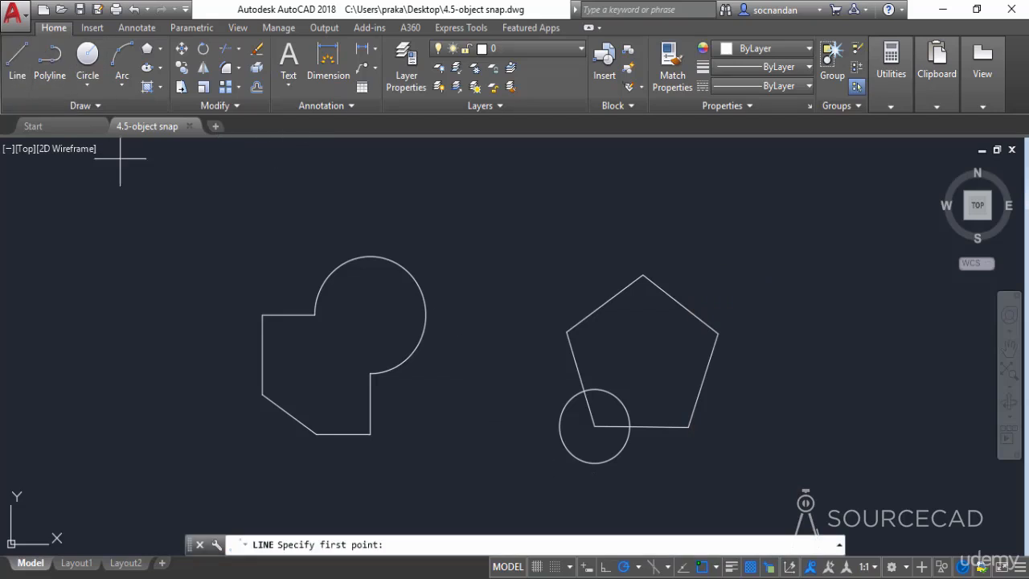
click(349, 351)
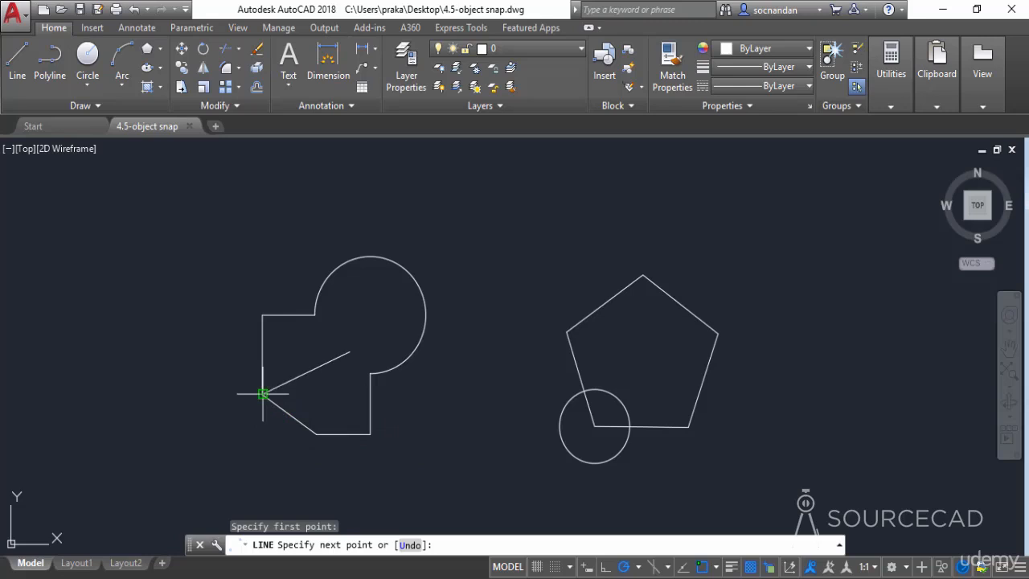
shift+right_click(301, 377)
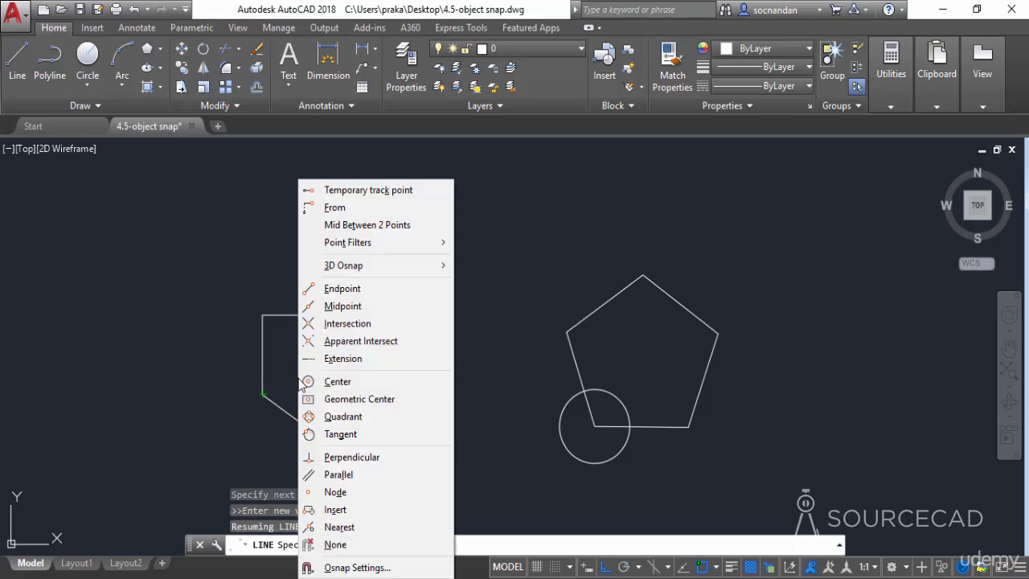
click(359, 458)
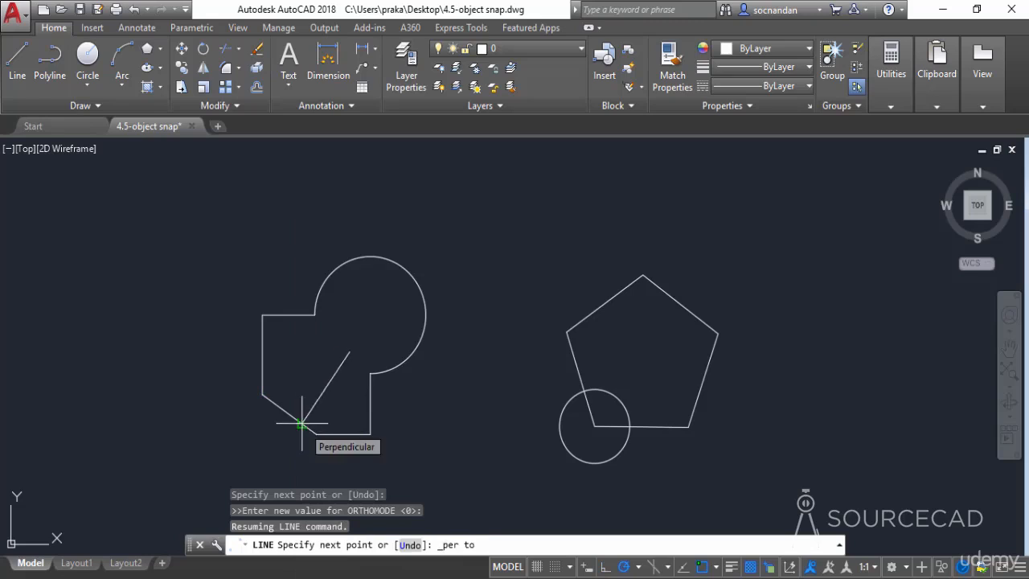
click(302, 423)
key(Return)
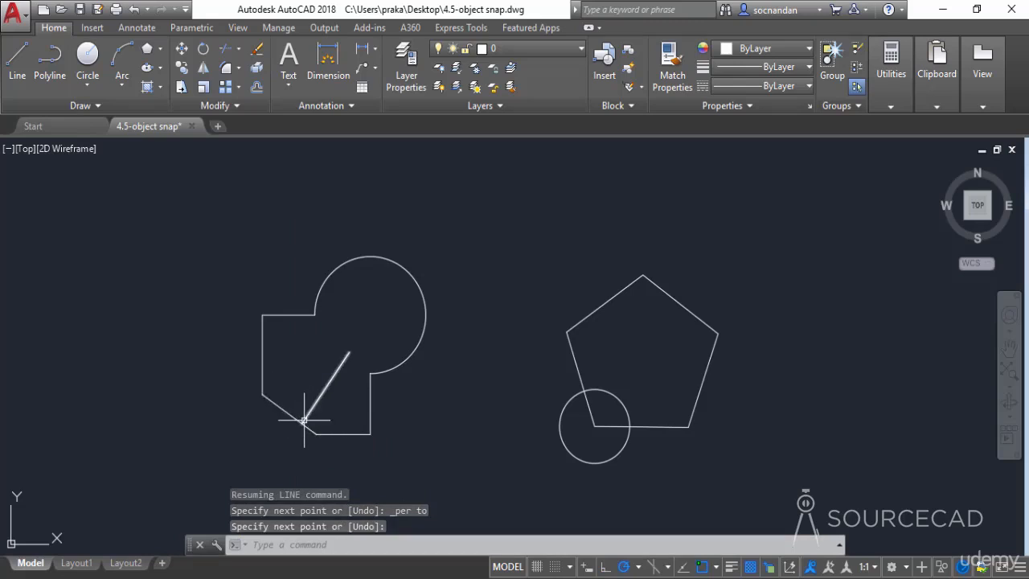
mouse_move(303, 418)
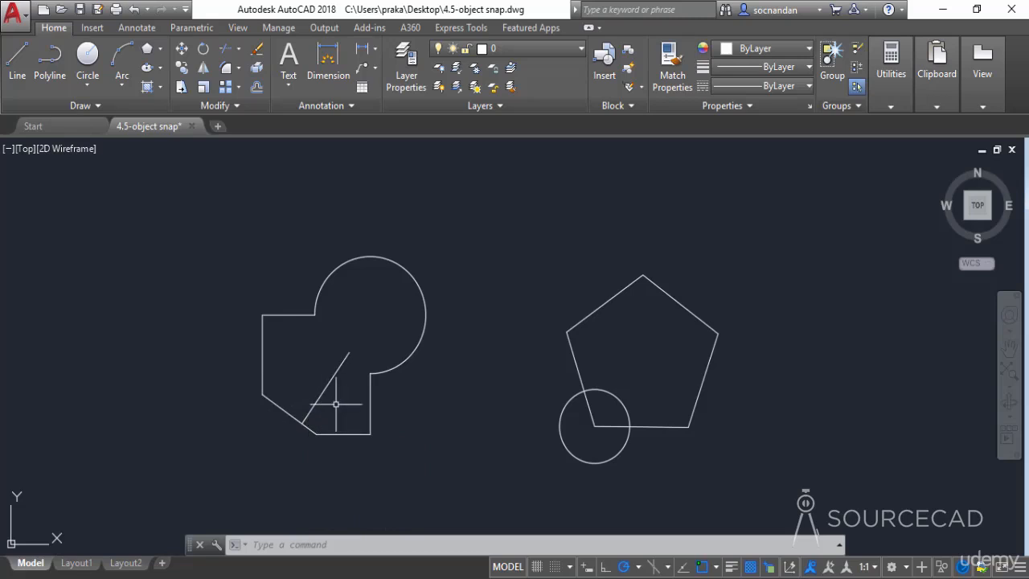
Draw a line tangent to both the large arc and the small circle, using one-time Tangent snaps for both ends
click(717, 569)
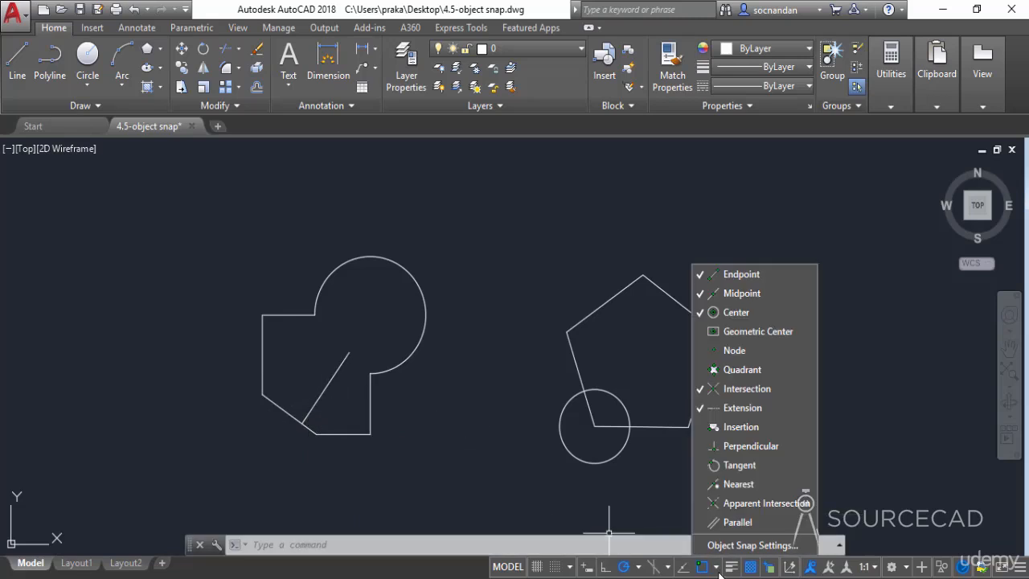
click(718, 571)
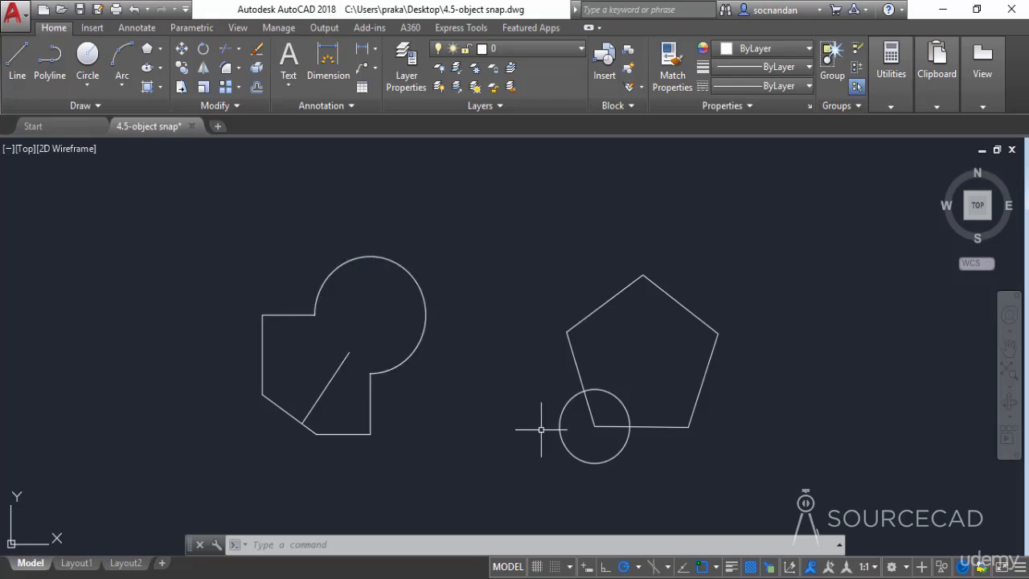
click(17, 61)
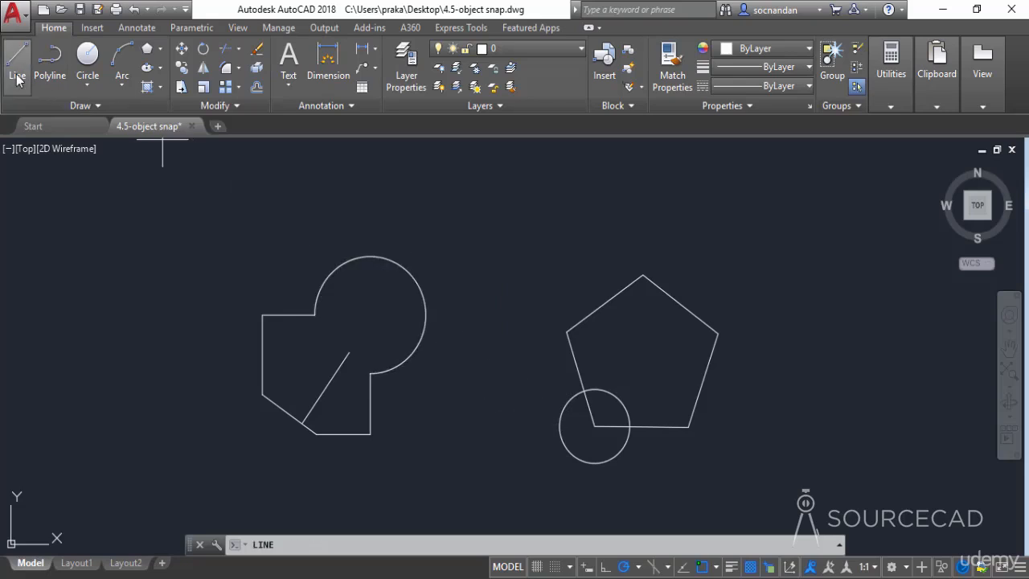
shift+right_click(364, 232)
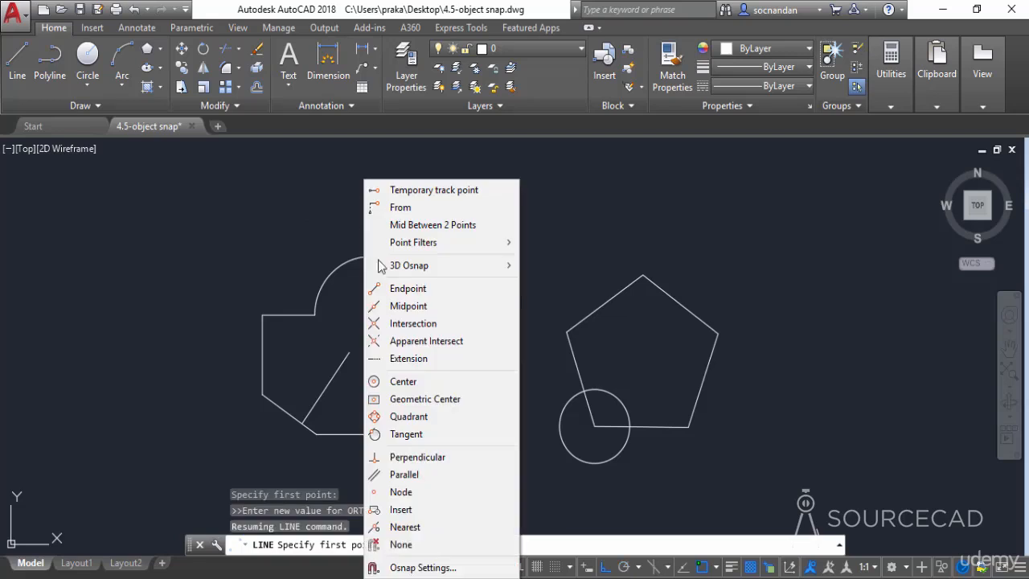
click(454, 436)
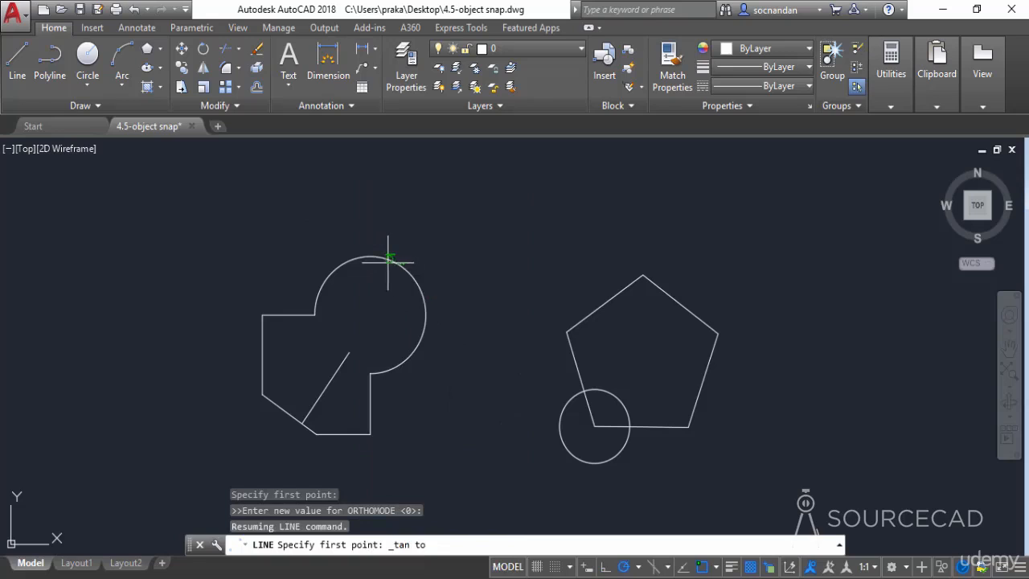
click(413, 274)
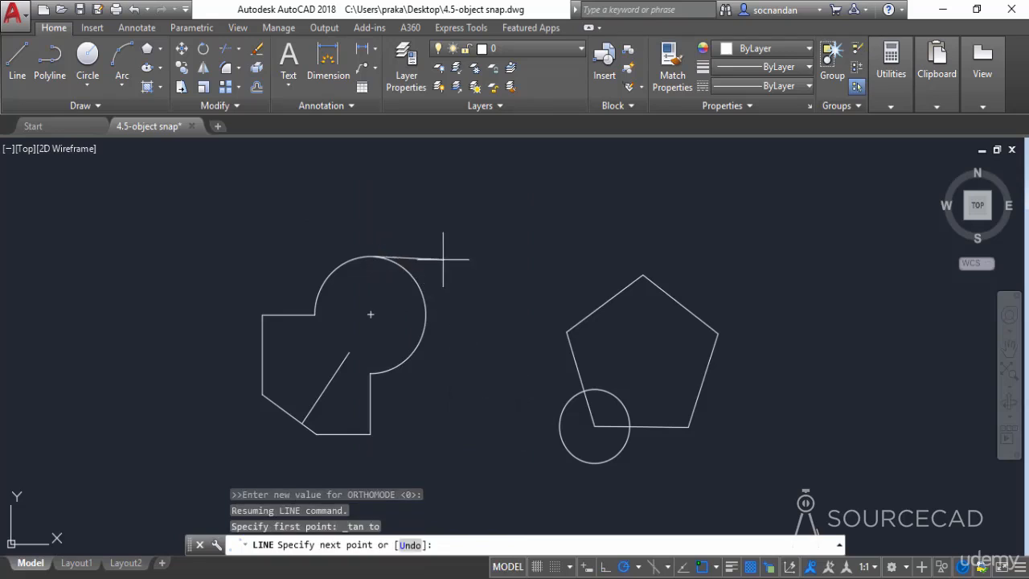
key(shift)
shift+right_click(496, 360)
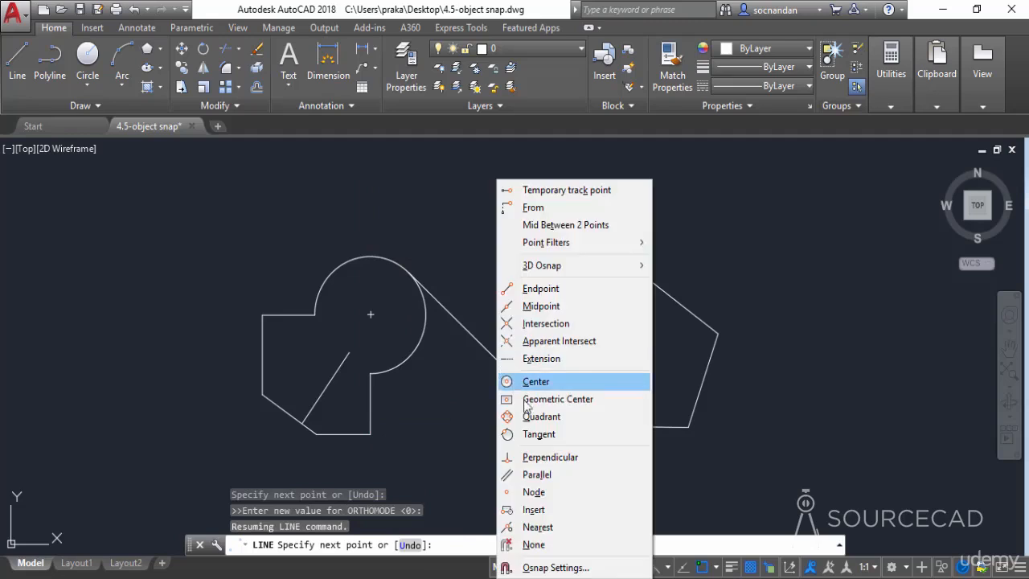
click(538, 434)
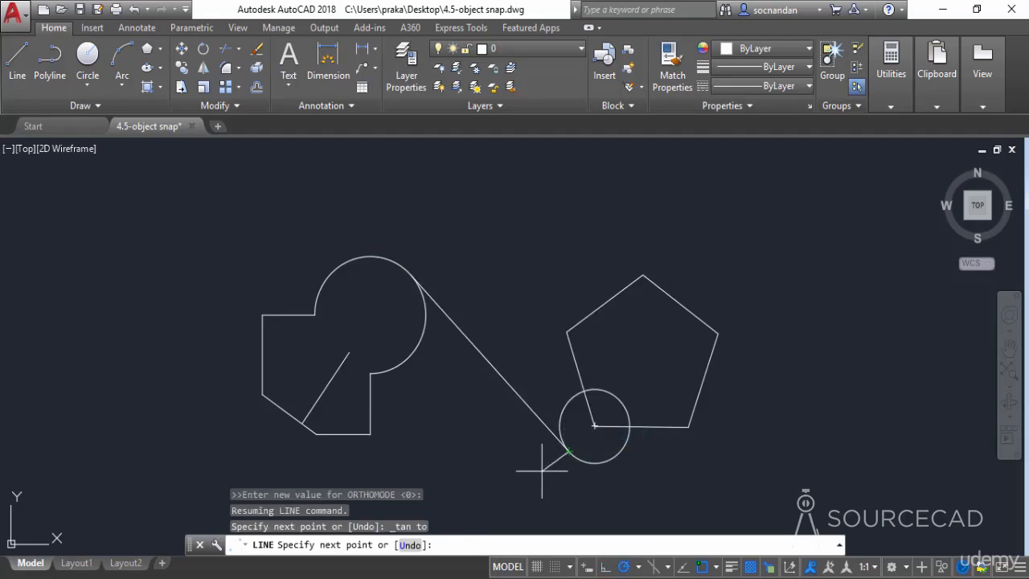
click(542, 470)
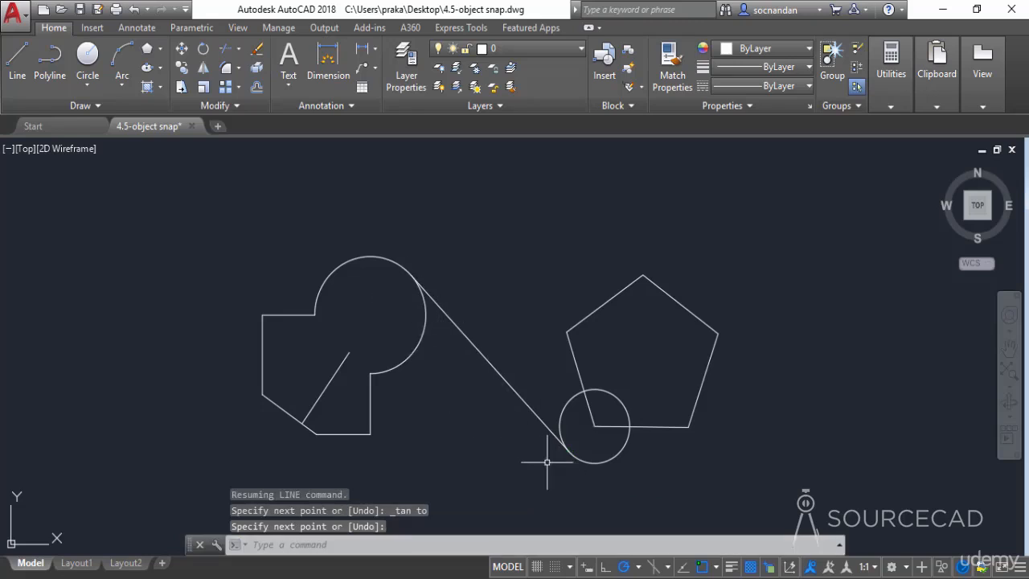
click(424, 325)
key(Return)
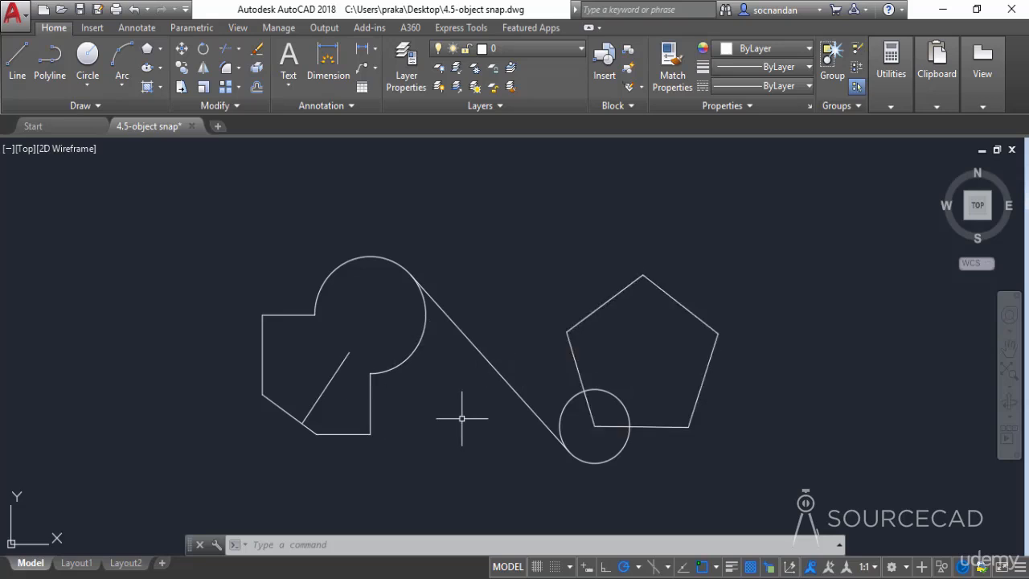
Erase the tangent line, the small circle at the pentagon's corner and the perpendicular line
click(575, 447)
click(535, 427)
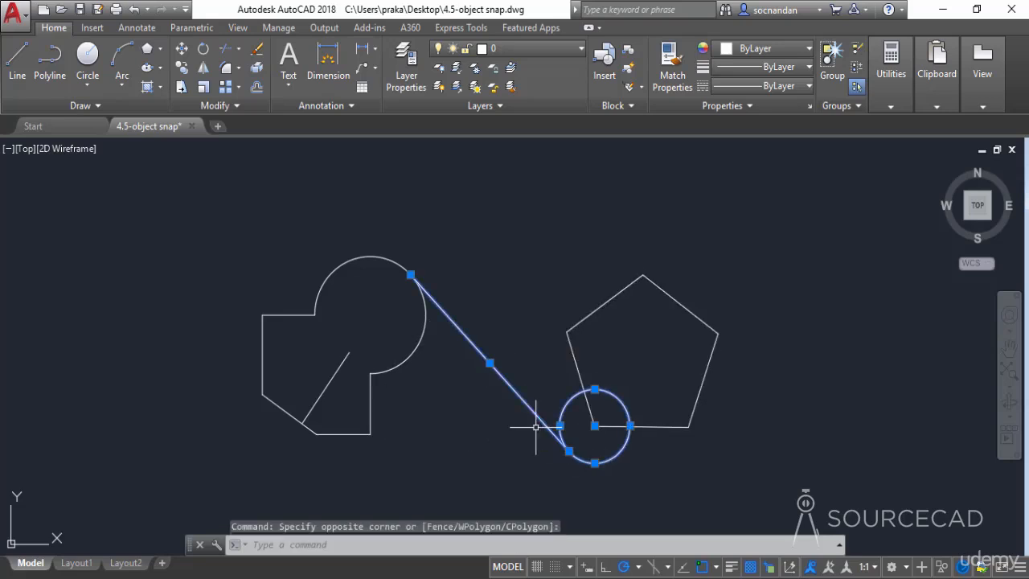
click(356, 392)
click(326, 363)
right_click(471, 285)
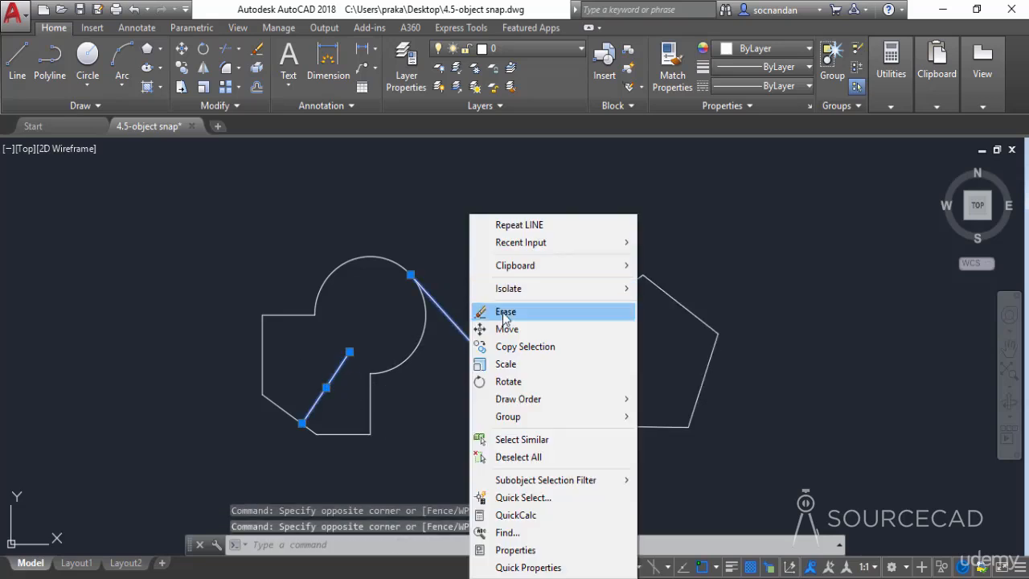
click(505, 313)
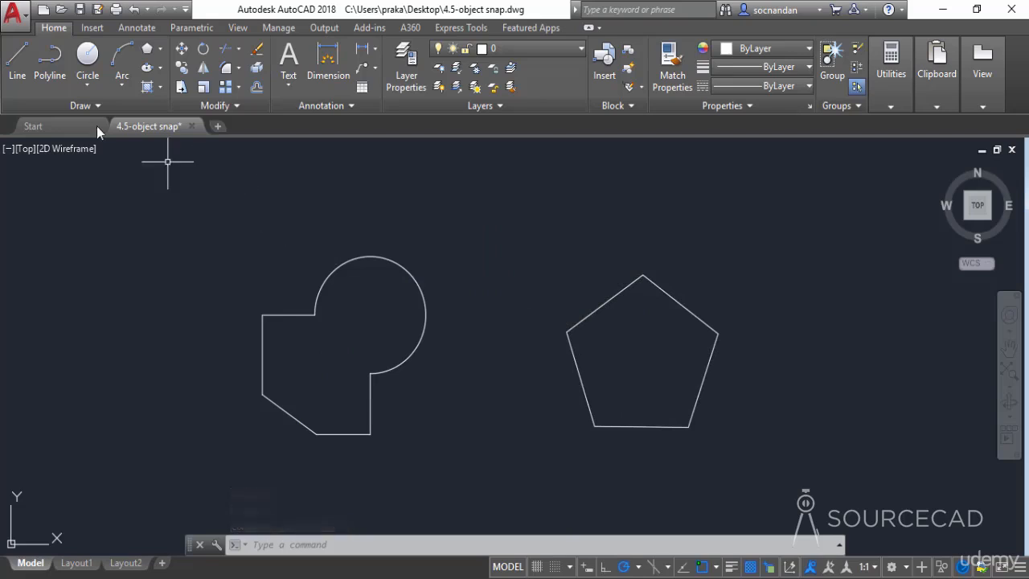
Draw a 50-unit line from the pentagon's bottom edge into its interior, parallel to its lower-left edge using a one-time Parallel snap
click(25, 76)
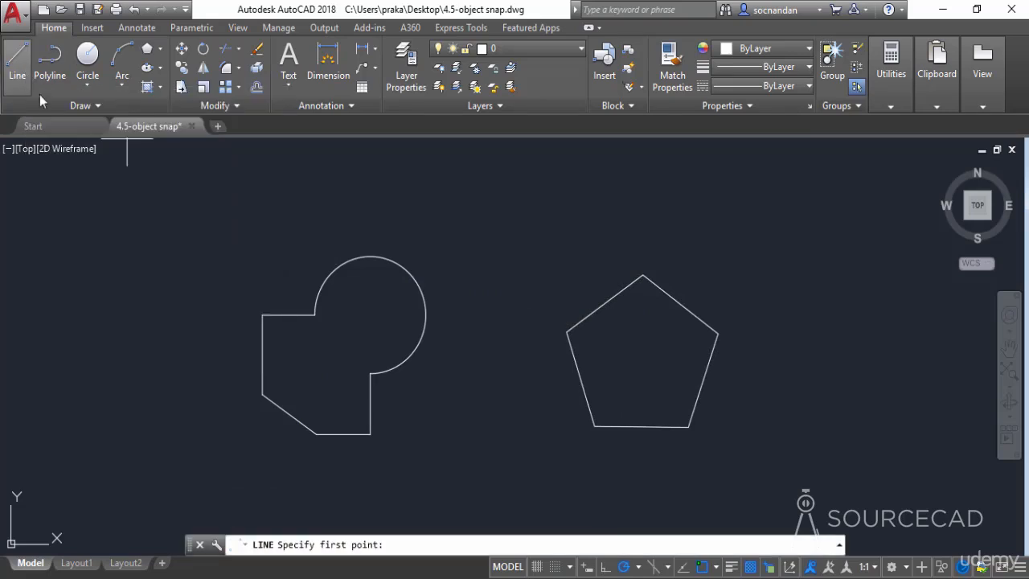
click(627, 426)
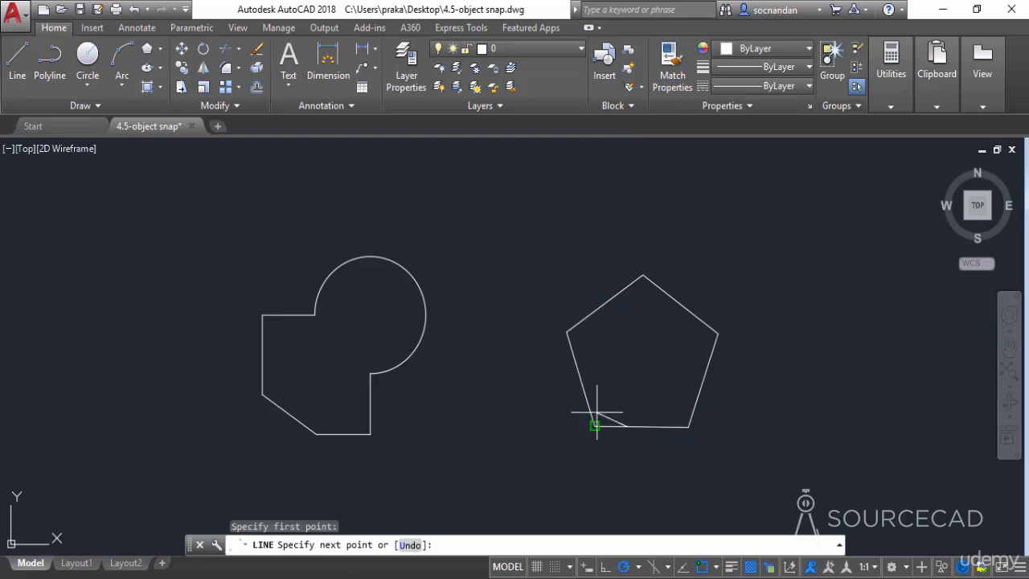
shift+right_click(612, 356)
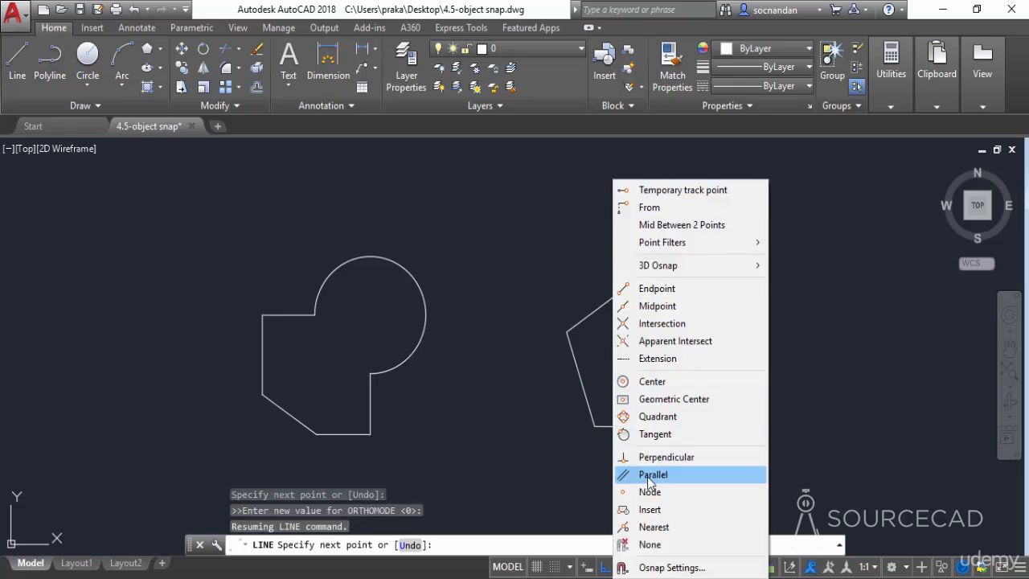
click(650, 474)
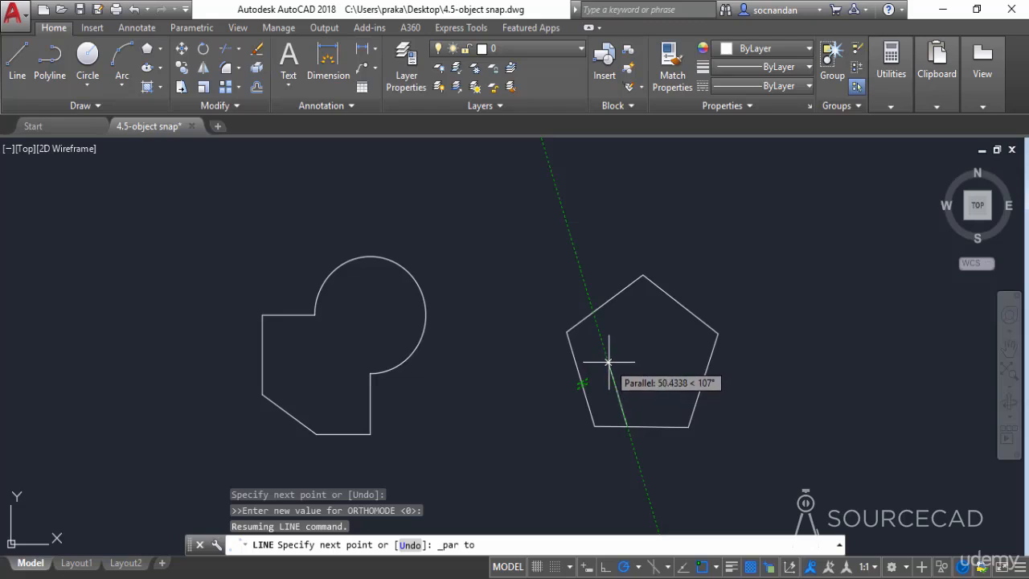
key(Return)
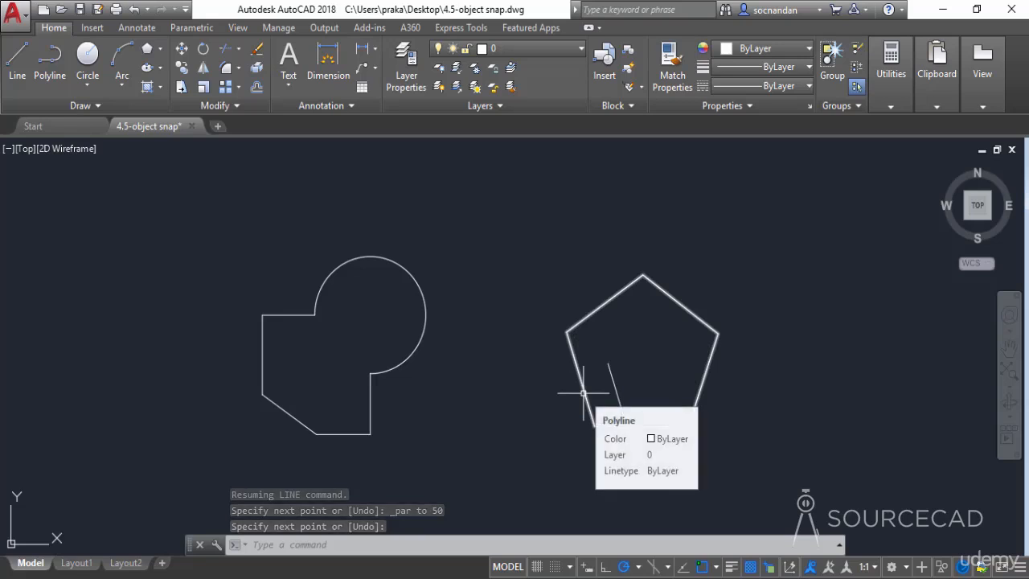
Draw a line from the lower part of the large arc outward to a free point below, using a one-time Nearest snap for its start
click(717, 567)
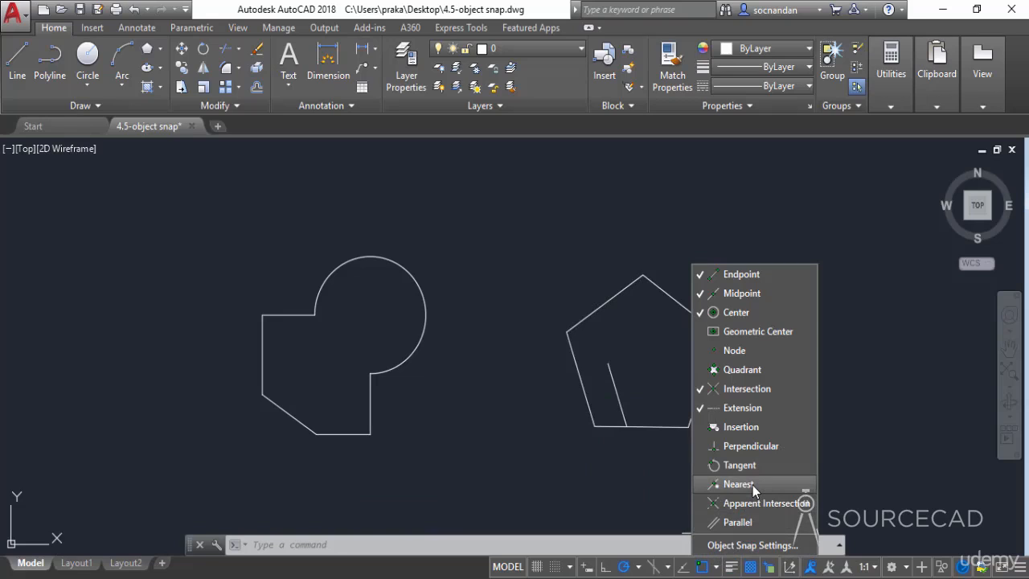
click(652, 490)
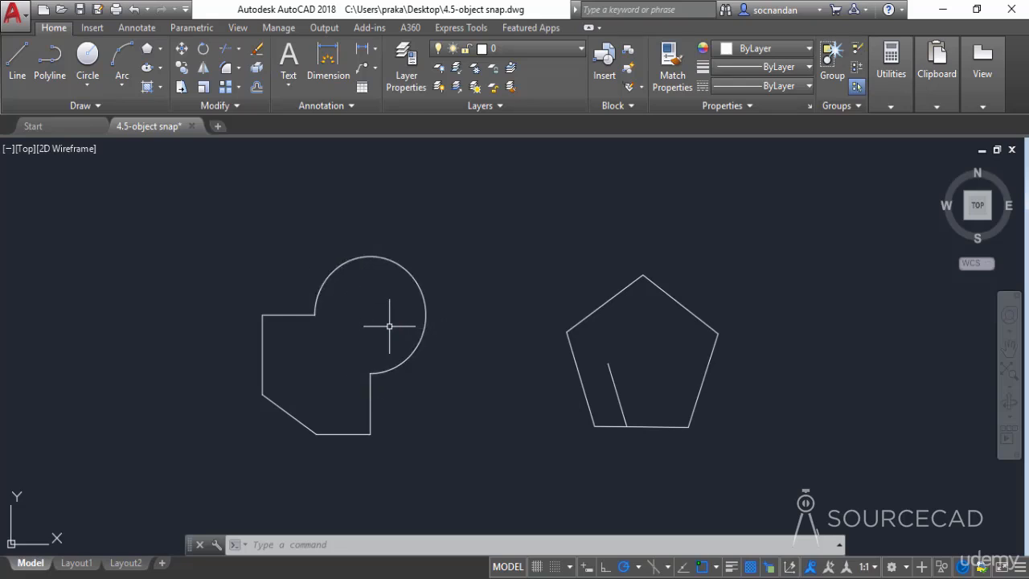
click(20, 76)
click(18, 69)
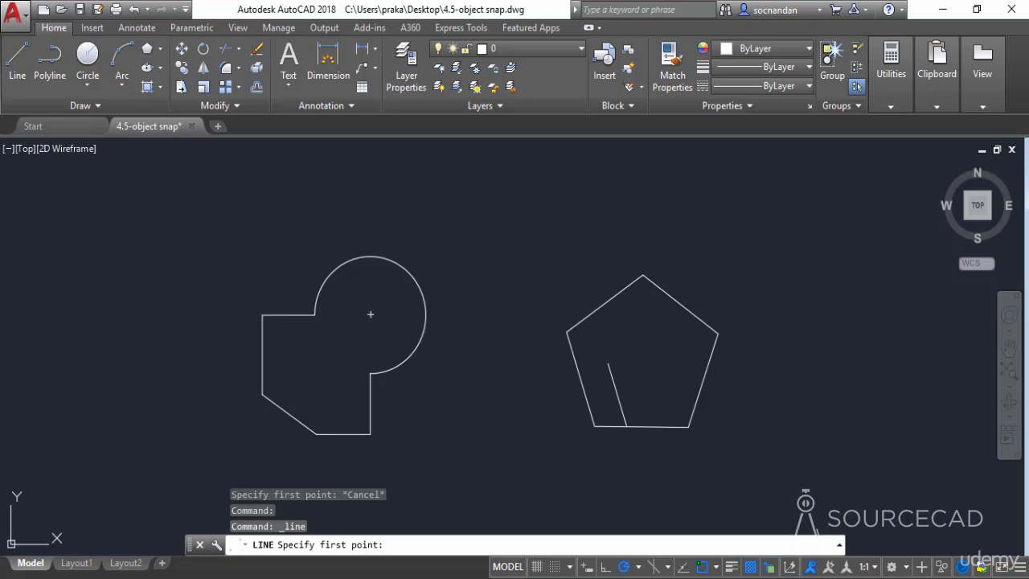
shift+right_click(356, 337)
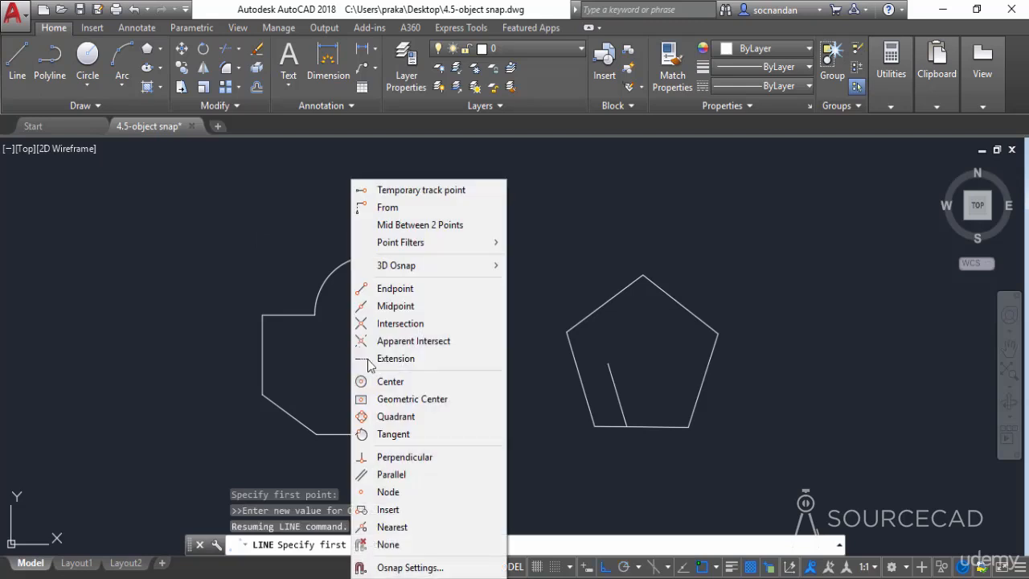
click(410, 527)
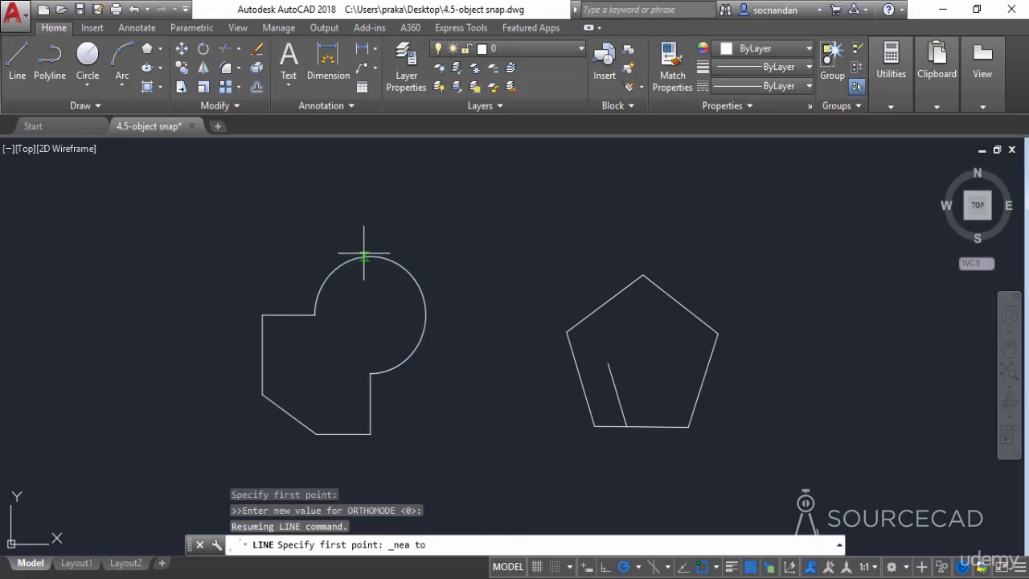
click(401, 366)
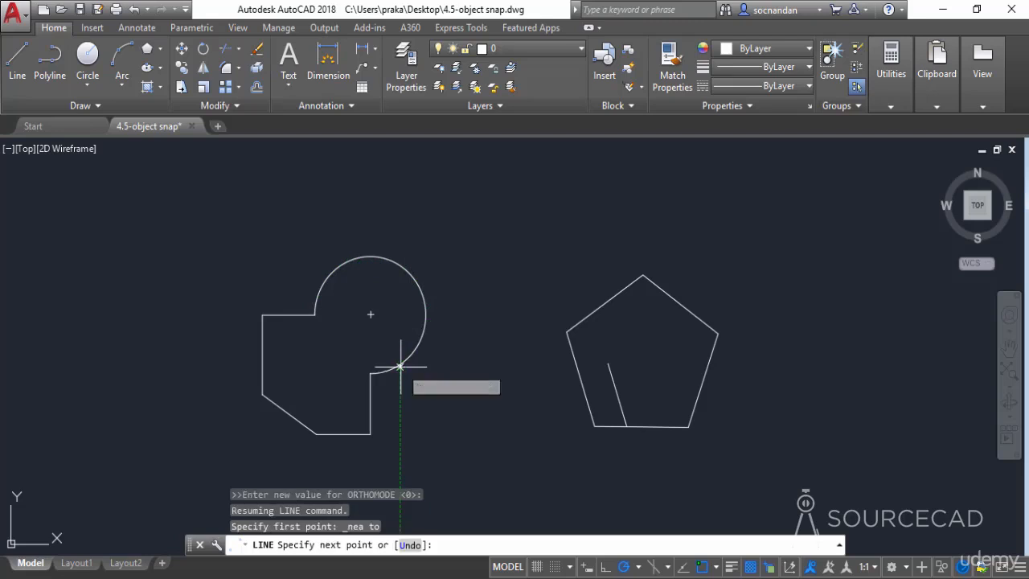
click(438, 430)
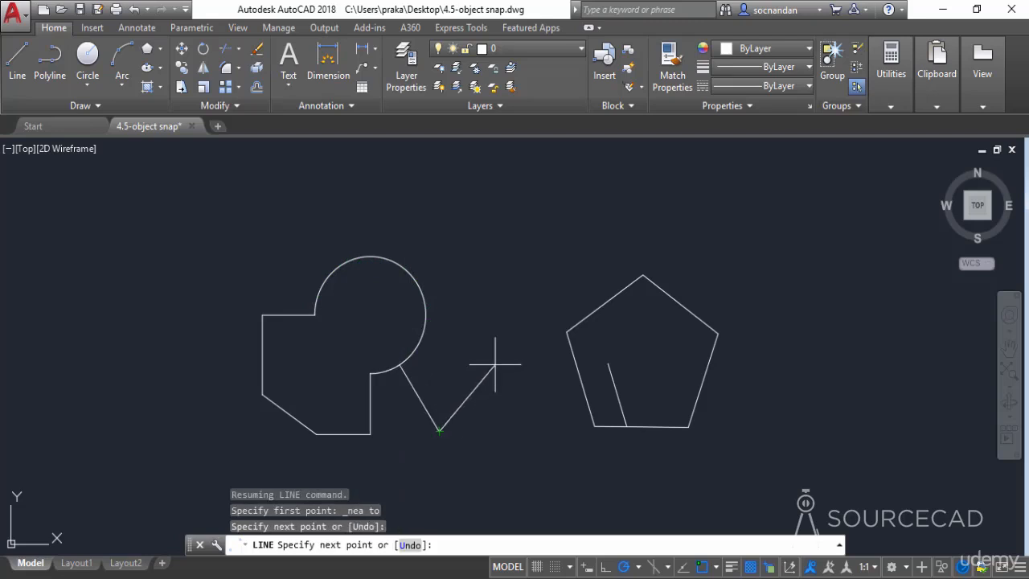
key(Return)
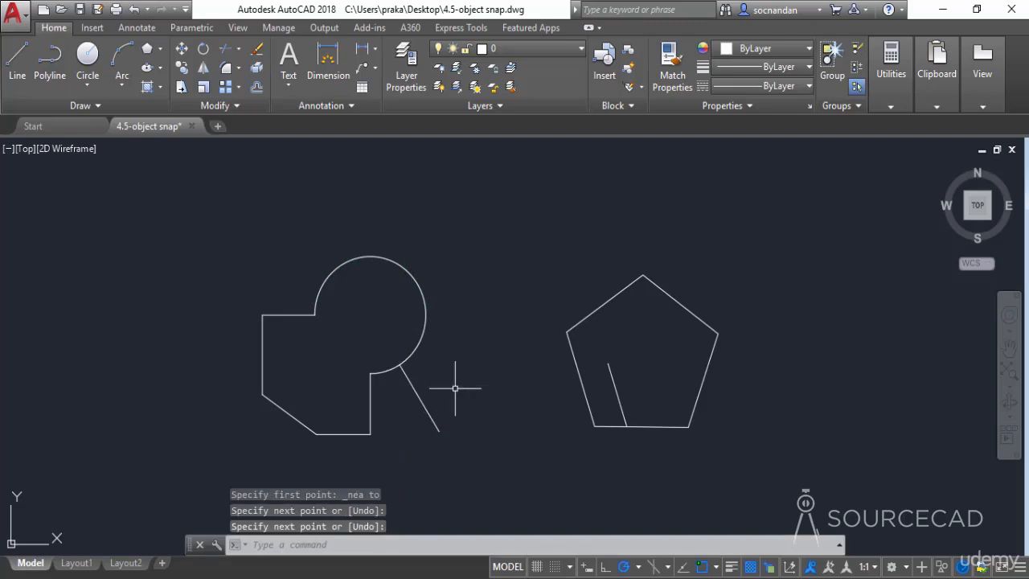
Erase the line starting on the large arc and the parallel line inside the pentagon
click(411, 384)
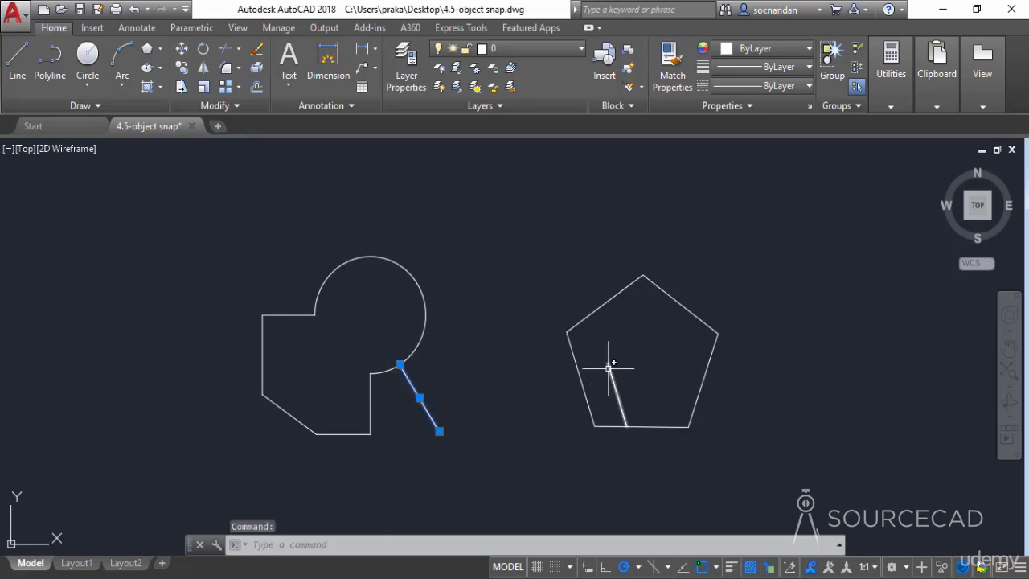
click(610, 370)
right_click(628, 327)
click(650, 308)
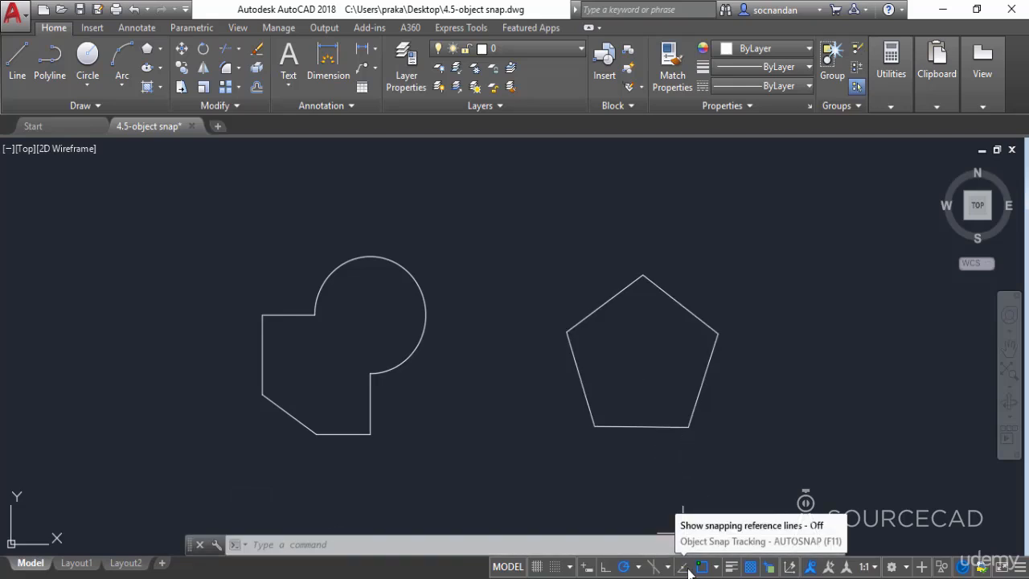
Turn on Object Snap Tracking and try starting a line outside the arc shape, horizontally aligned with the arc's lower endpoint
click(14, 76)
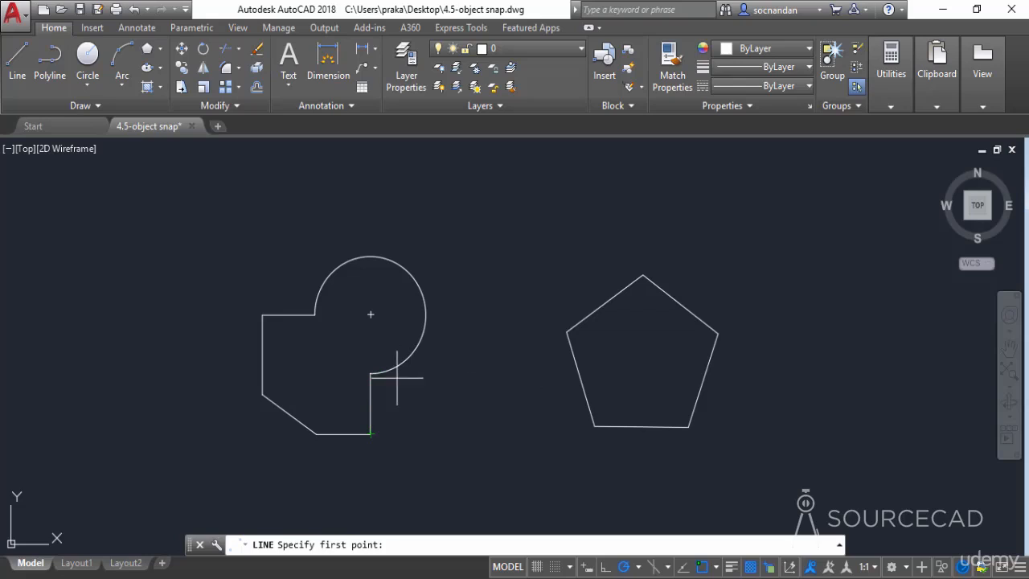
click(683, 569)
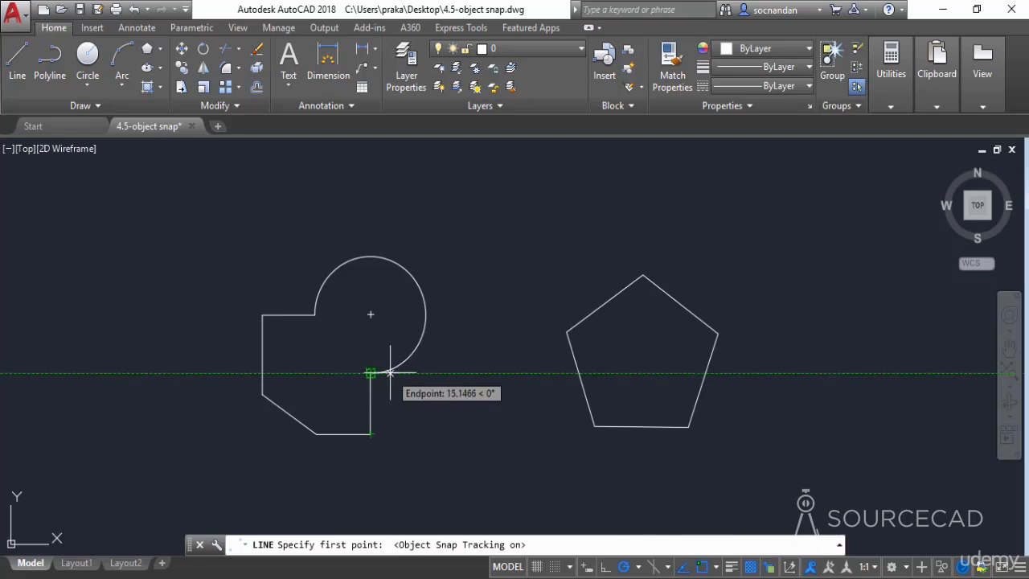
click(469, 373)
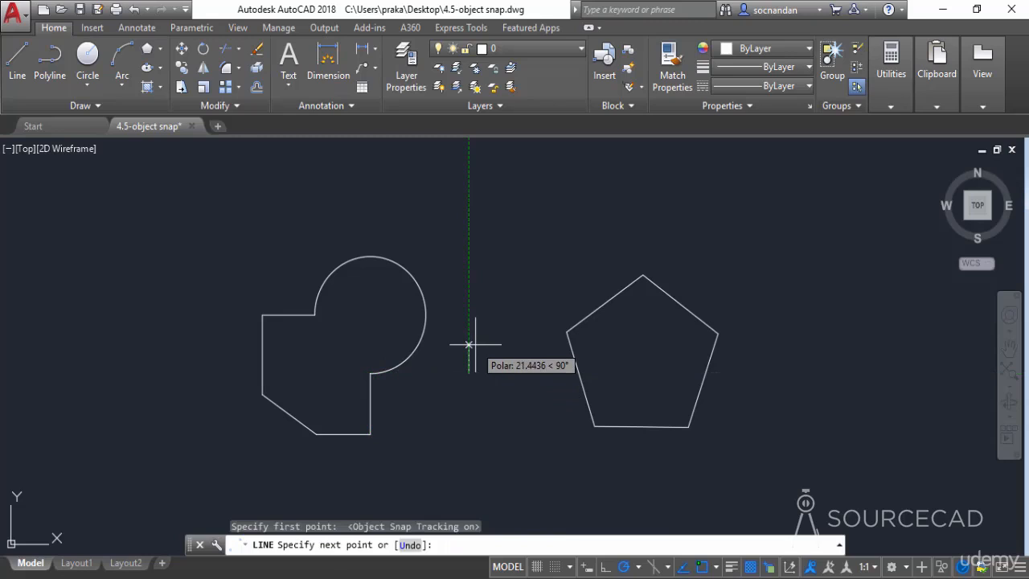
key(Escape)
key(Return)
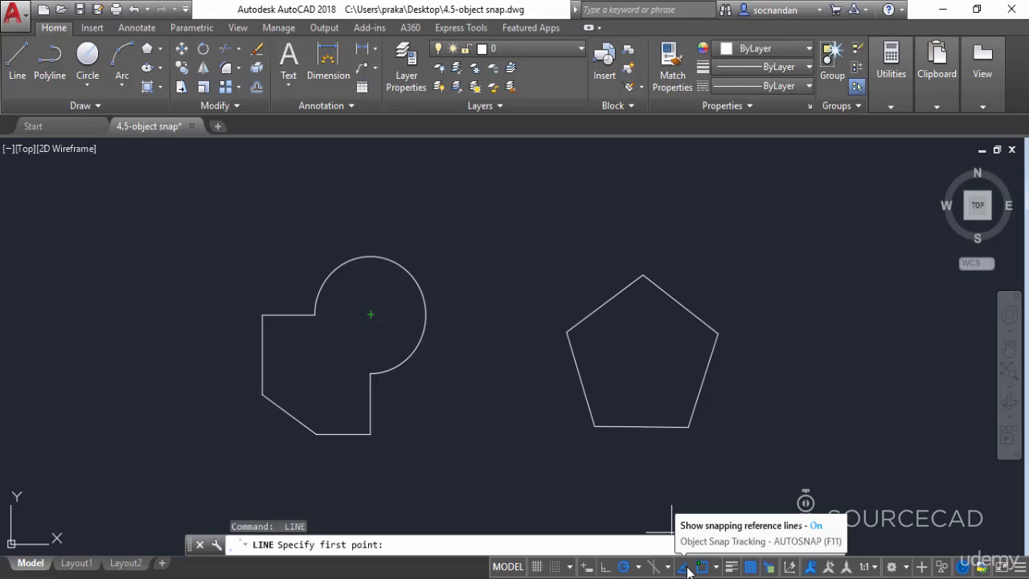
key(F11)
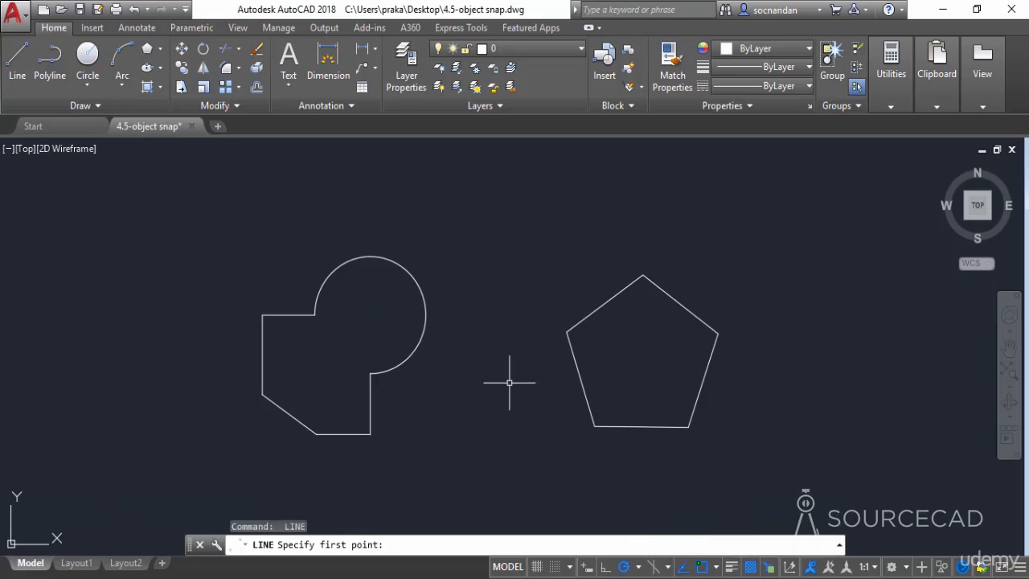
key(Escape)
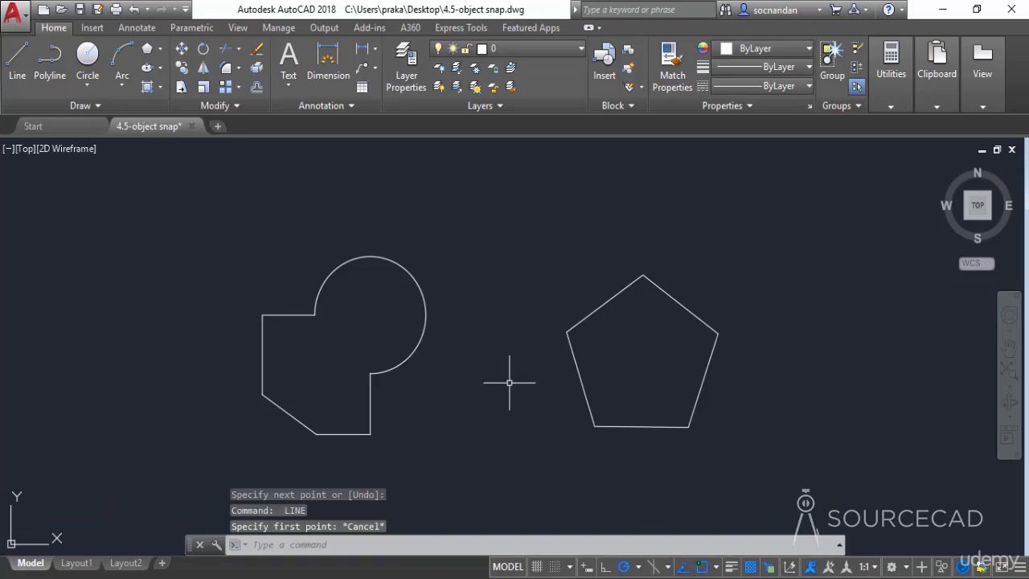